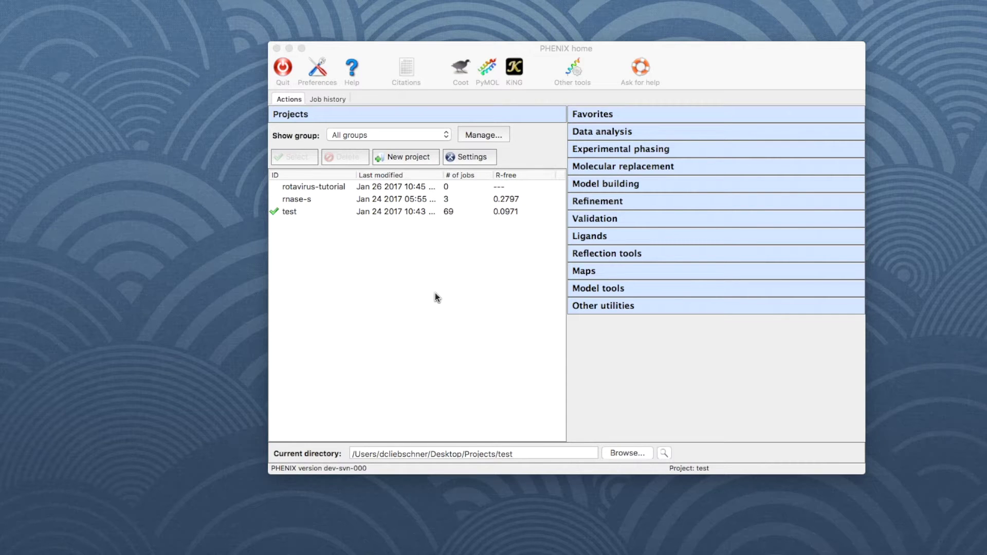
# Step: Create a tutorial project from the "Major capsid protein of group A rotavirus (Cryo-EM)" dataset, with Desktop/Projects/test/tutorial_realspace in the user's home folder as destination
pyautogui.click(411, 157)
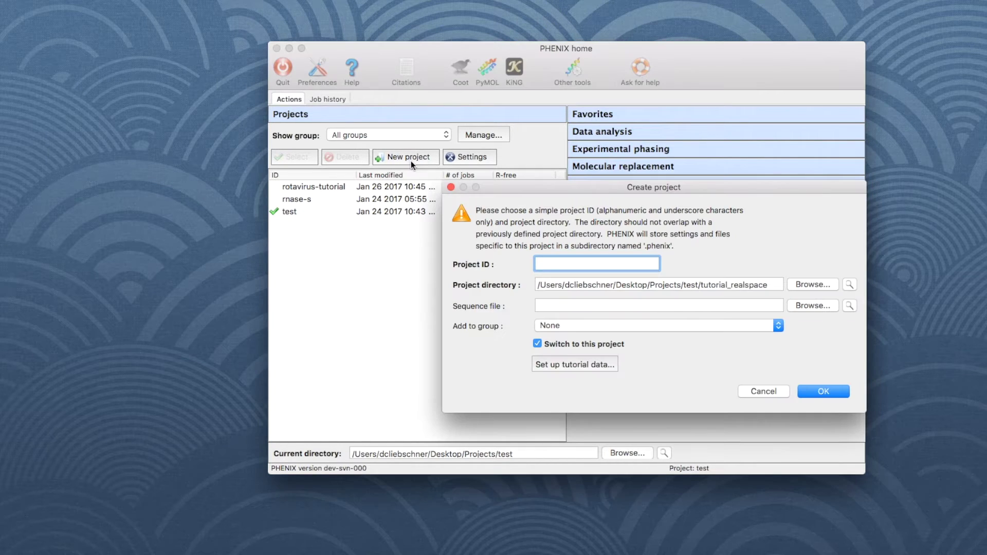
pyautogui.click(555, 365)
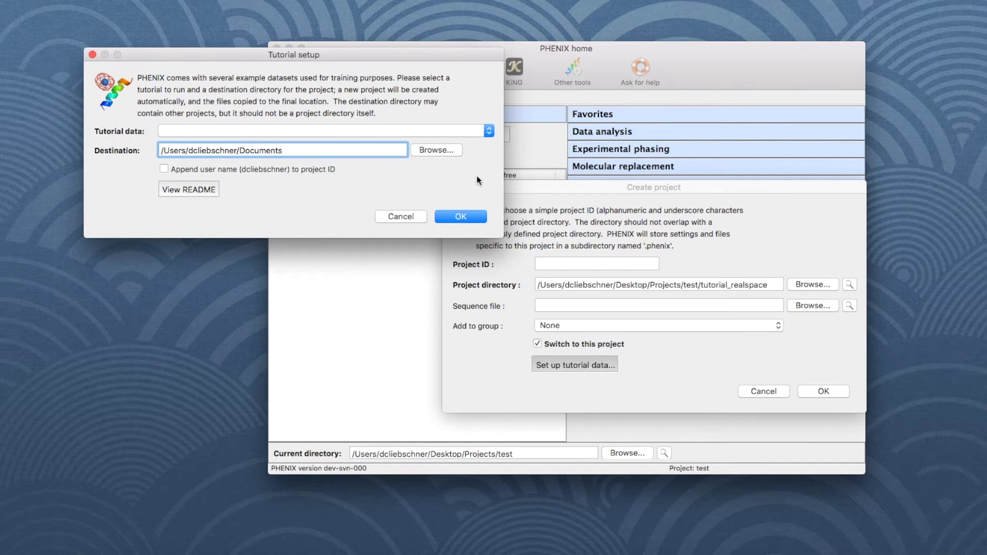
pyautogui.click(489, 131)
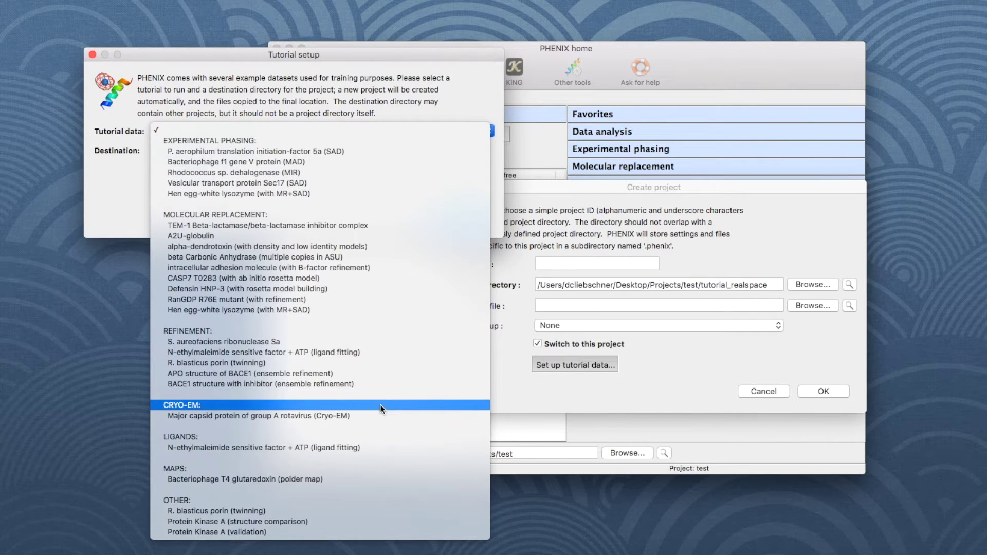
pyautogui.click(332, 417)
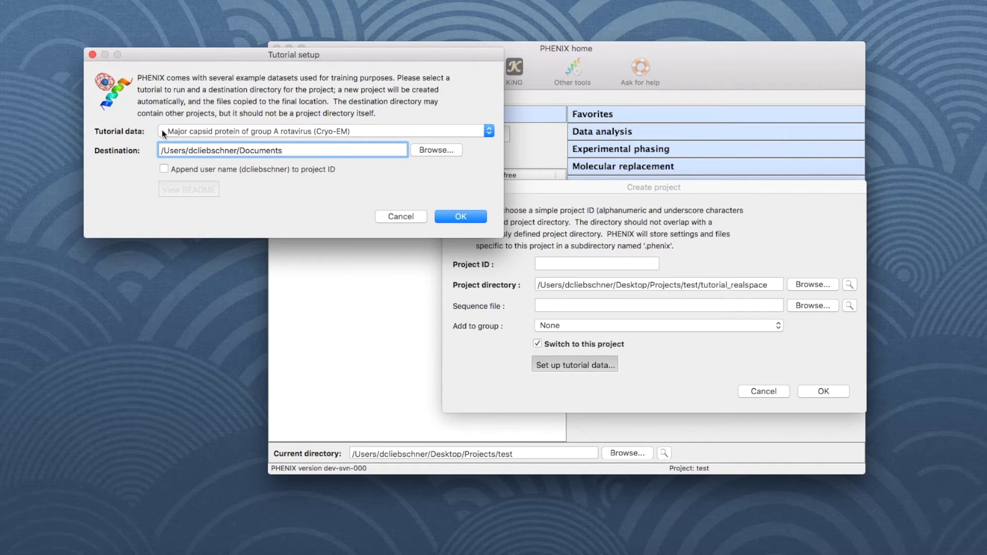
pyautogui.moveTo(289, 150); pyautogui.dragTo(148, 150)
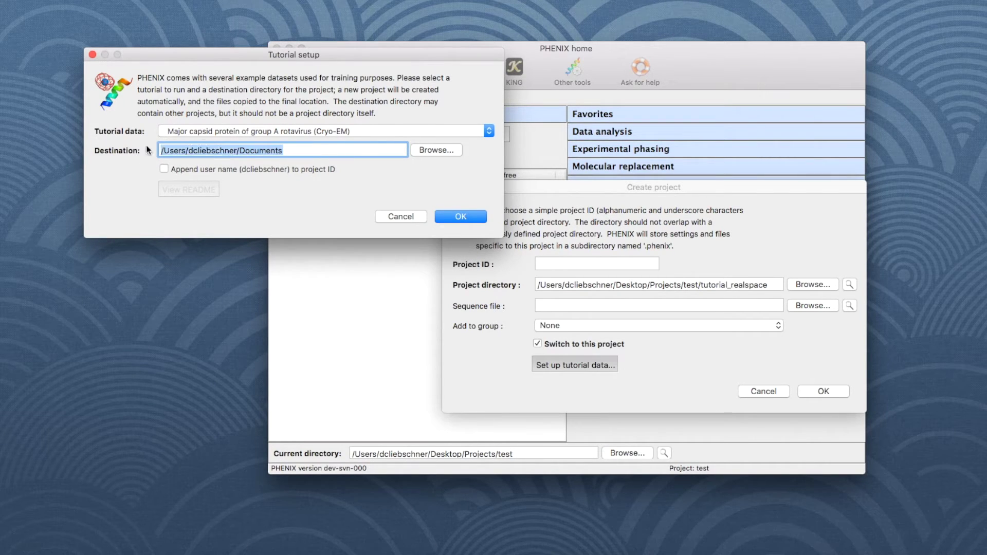
pyautogui.write('/Users/dcliebschner/Desktop/Projects/test/tutorial_realspace')
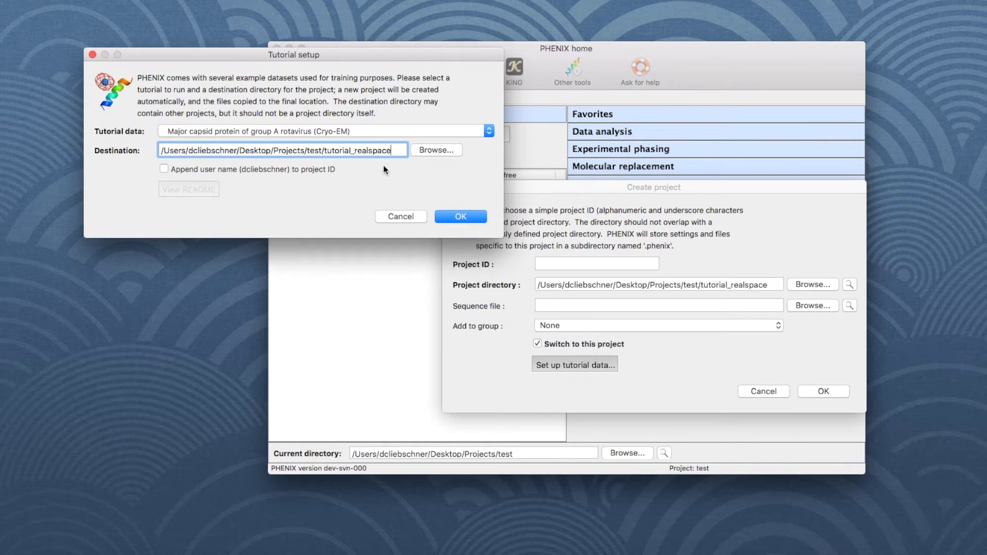
pyautogui.click(463, 218)
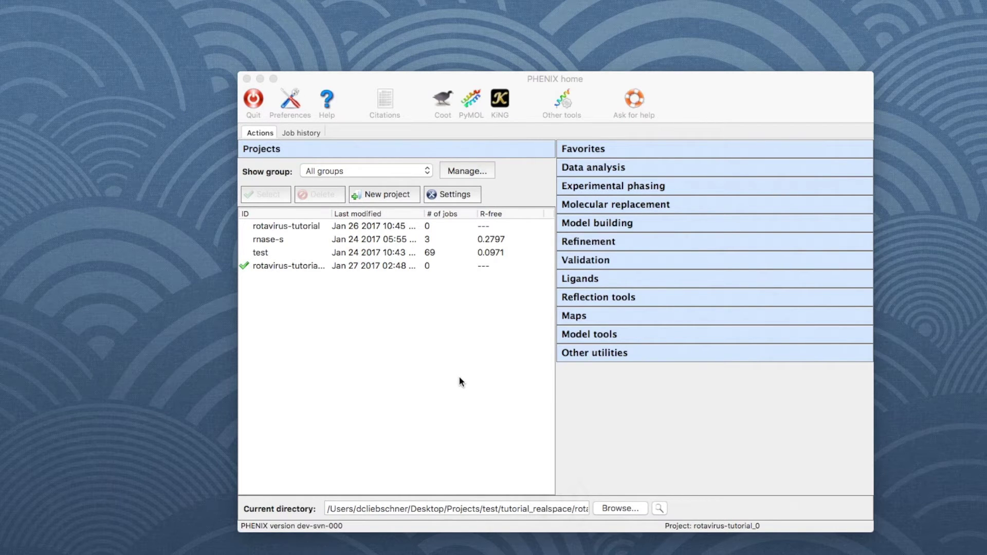
# Step: Open a Real-space refinement job for the new project and title it "tutorial"
pyautogui.click(589, 241)
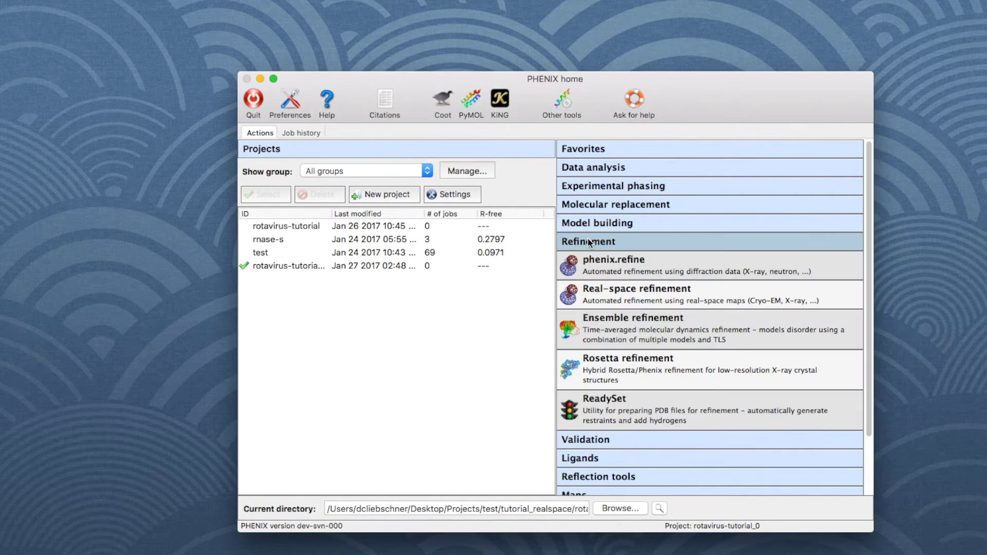
pyautogui.click(606, 292)
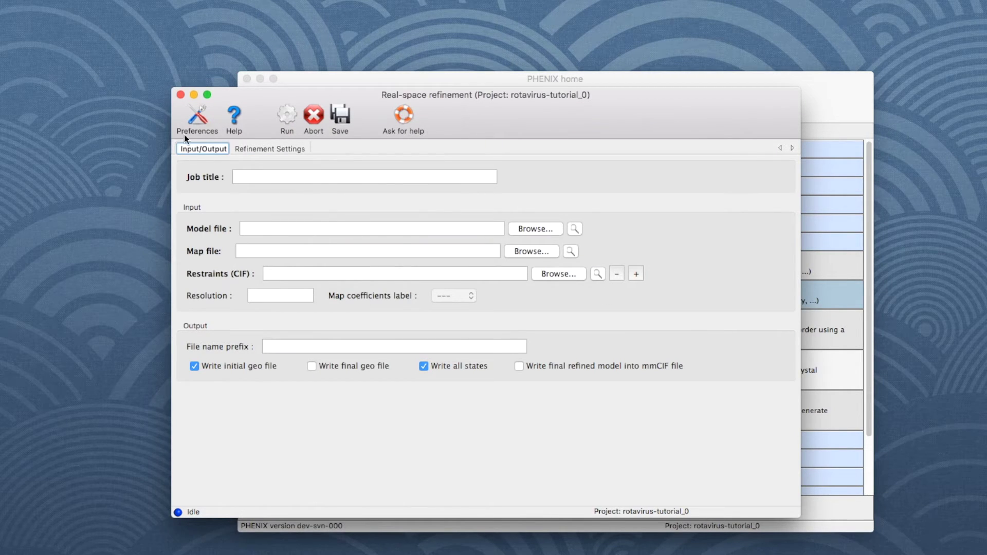
pyautogui.click(246, 175)
pyautogui.write('tutorial')
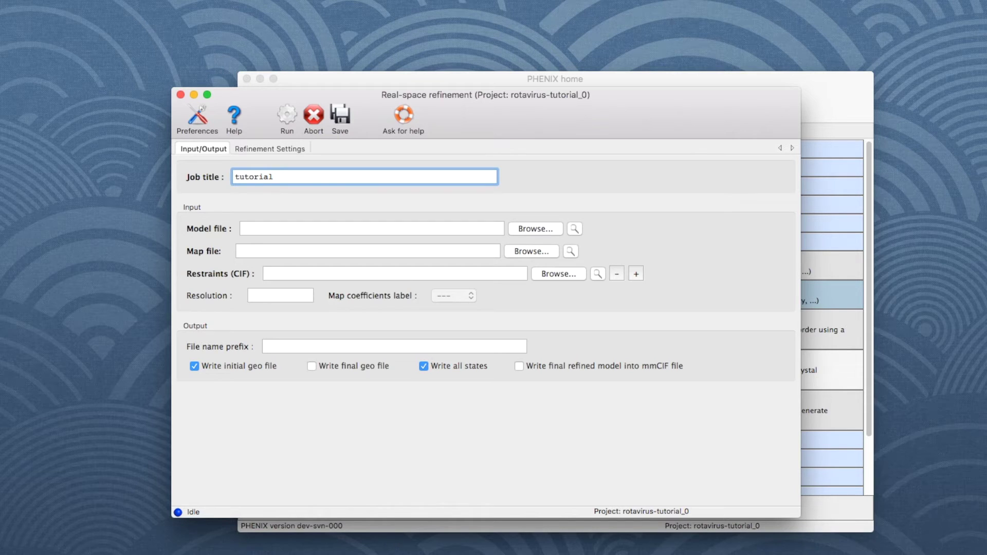
# Step: Load rotavirus.pdb as the model file and EMD-6272.map as the map file
pyautogui.click(524, 227)
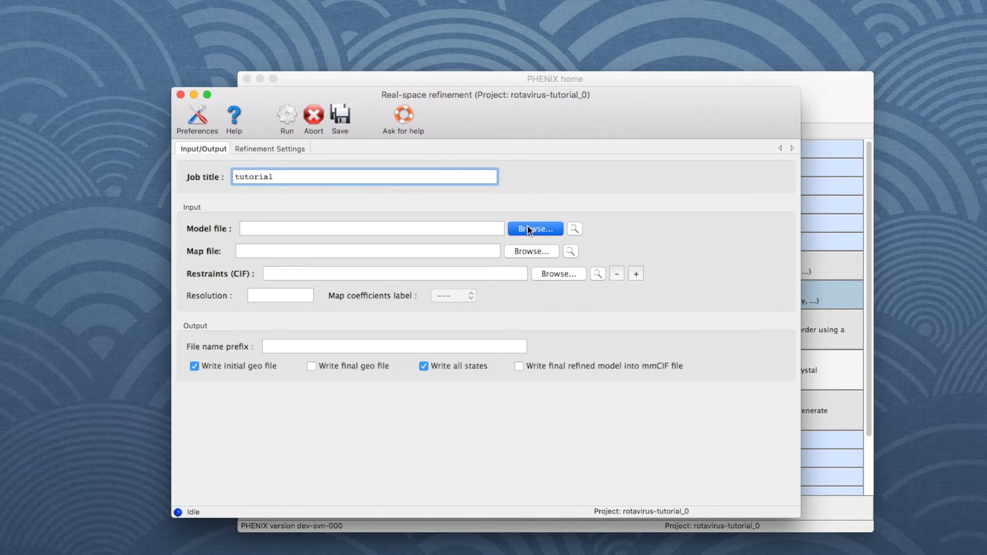
pyautogui.click(478, 166)
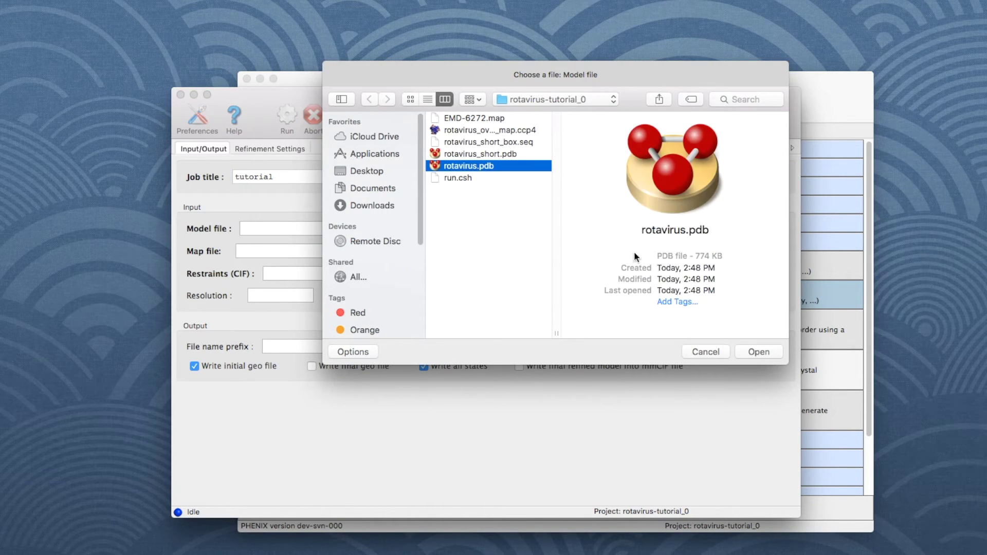
pyautogui.click(758, 352)
pyautogui.click(545, 252)
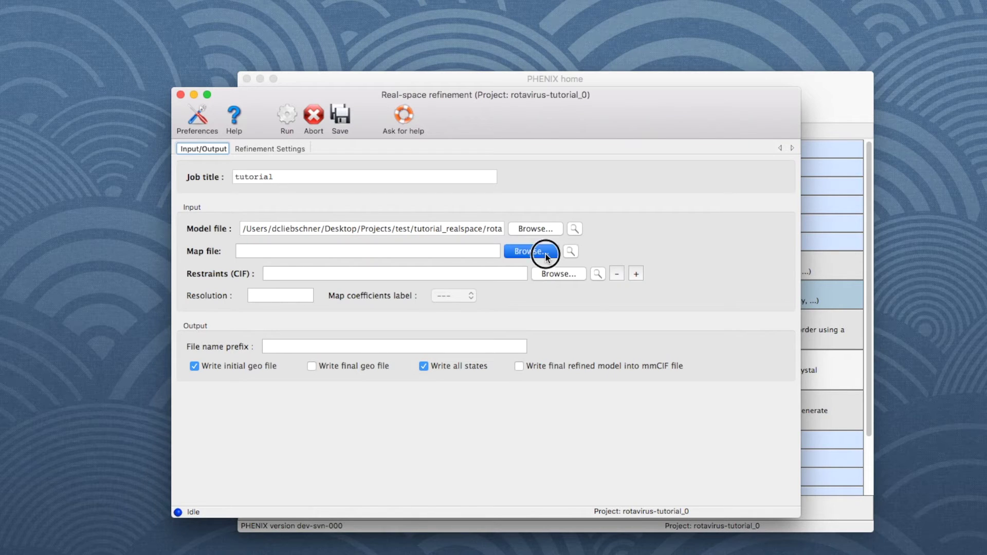
pyautogui.click(489, 111)
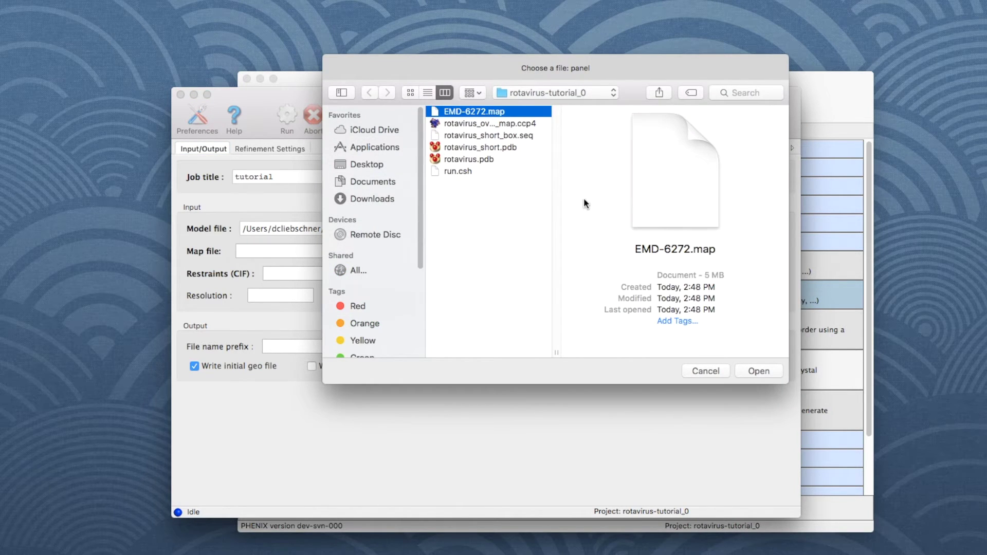
pyautogui.click(758, 372)
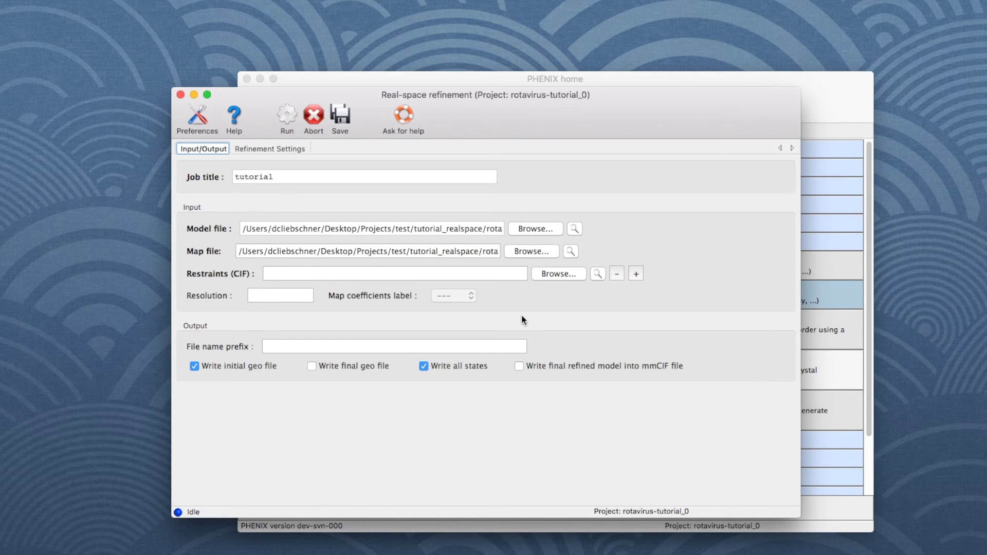
# Step: Set the resolution to 4.2 and run the real-space refinement with the default refinement settings
pyautogui.click(304, 295)
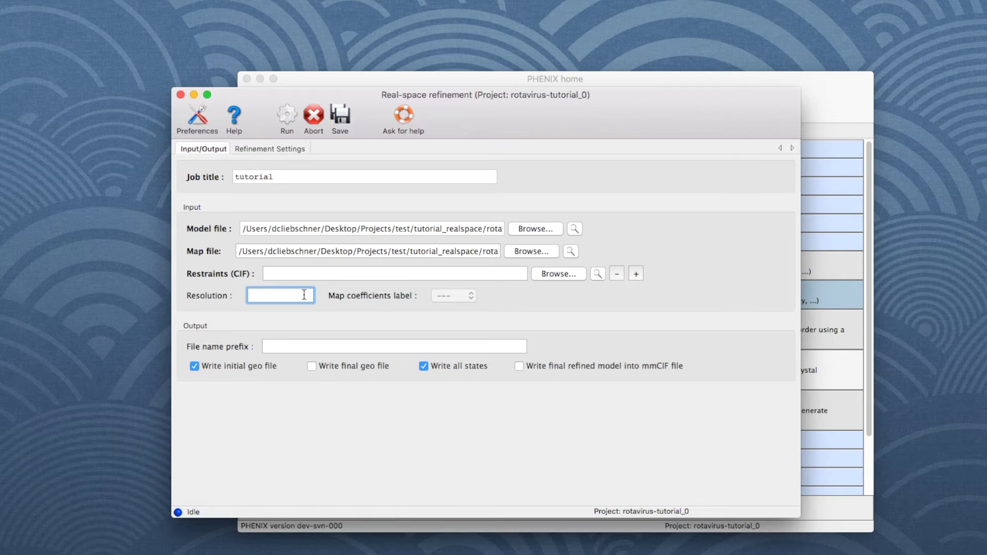
pyautogui.write('4.2')
pyautogui.click(335, 320)
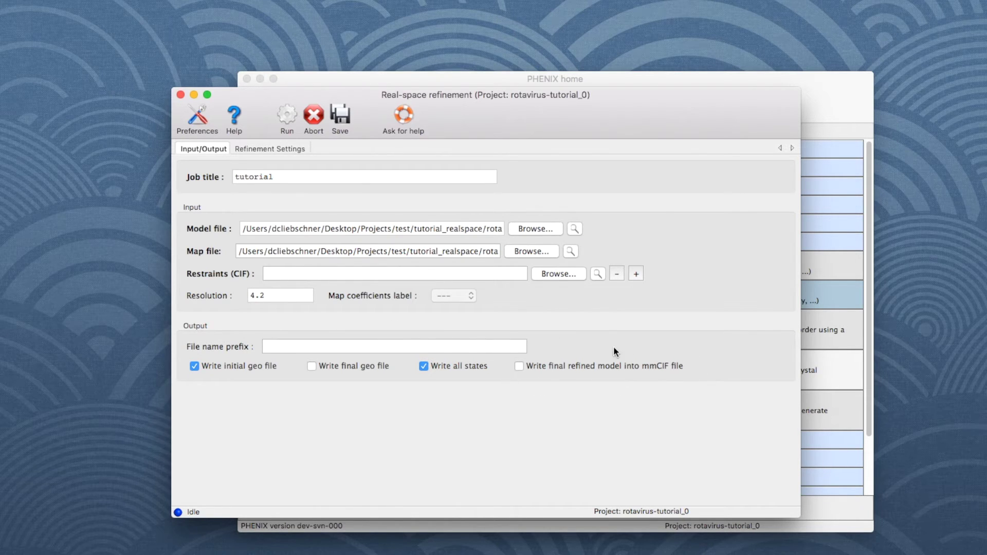
pyautogui.click(268, 148)
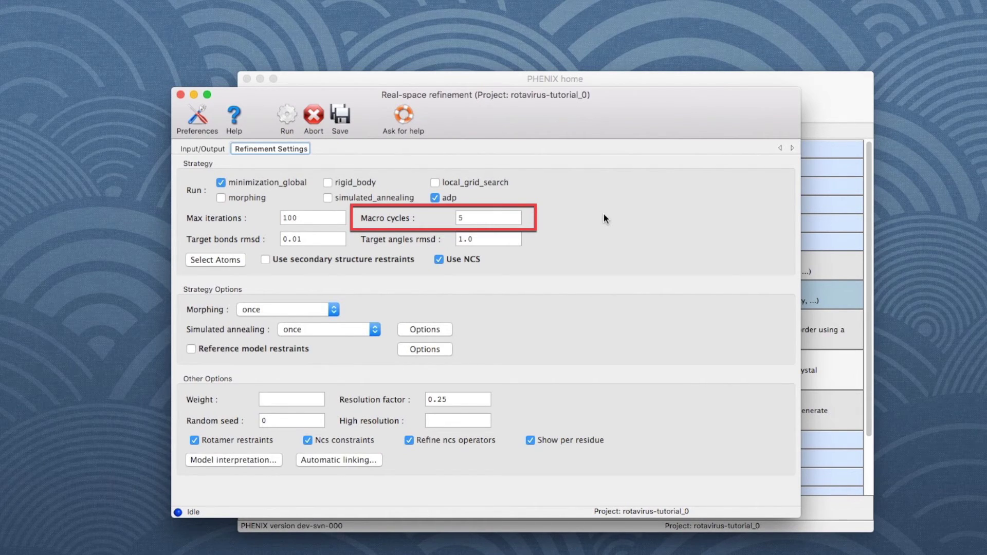
pyautogui.click(287, 116)
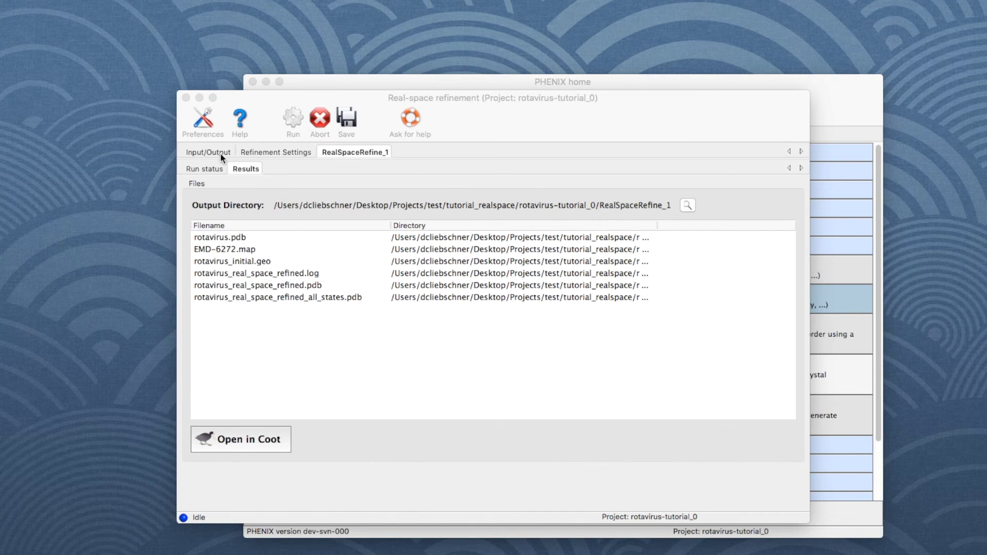
# Step: Open the RealSpaceRefine_1 results in Coot to inspect the refined model and map
pyautogui.click(247, 167)
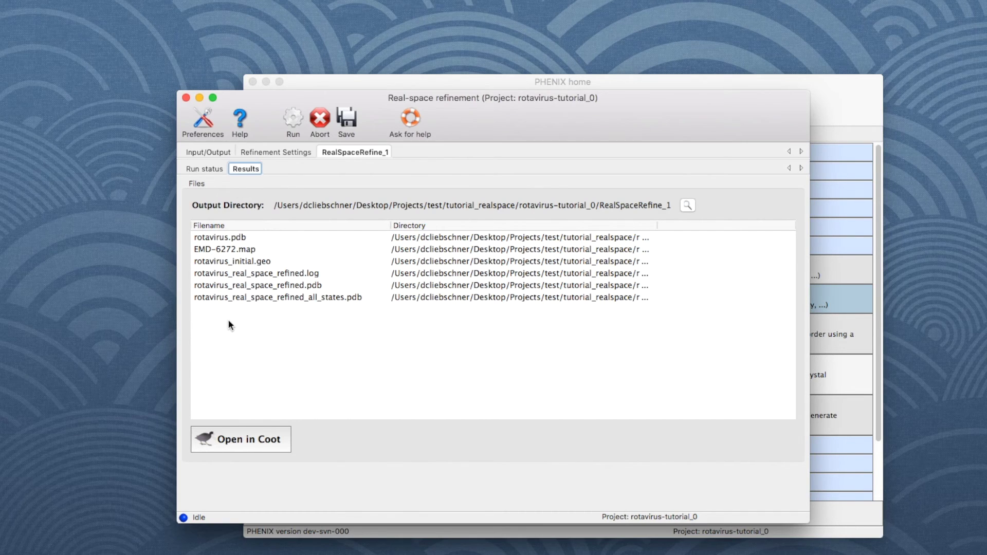
pyautogui.click(253, 442)
pyautogui.moveTo(136, 292); pyautogui.dragTo(345, 257)
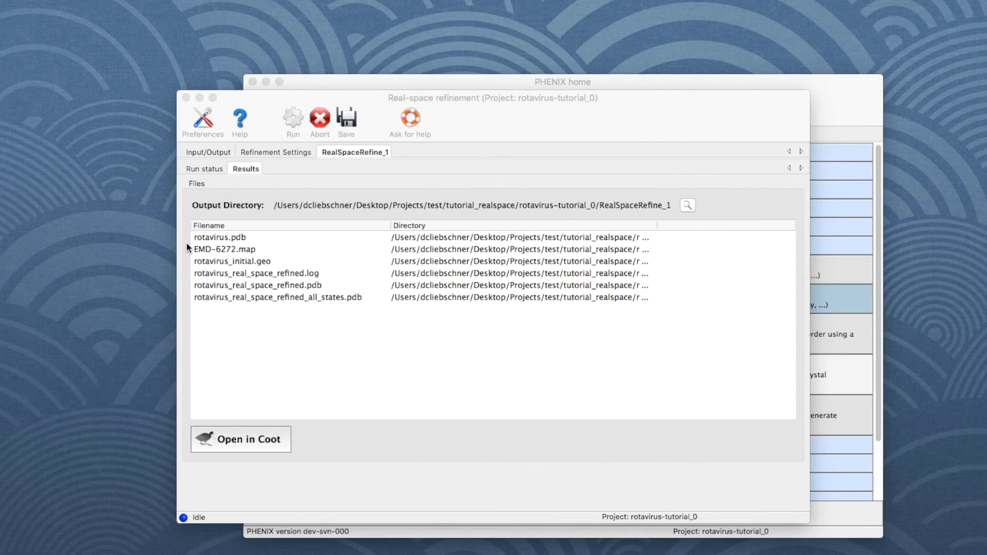
# Step: Examine the overall final info in the run's log output, checking the map correlation coefficients and the rmsd for bonds and angles
pyautogui.click(214, 169)
pyautogui.scroll(15, 572, 340)
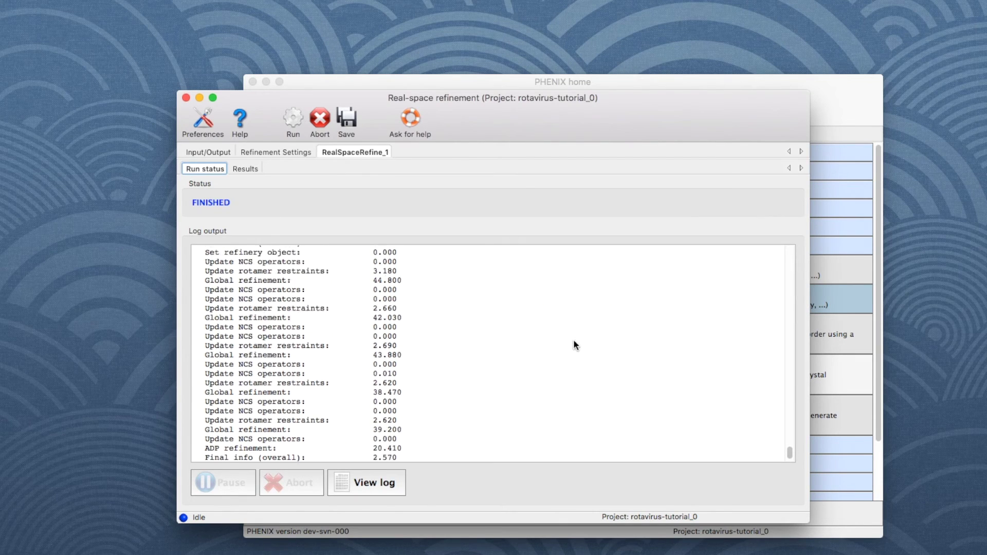
pyautogui.scroll(3, 551, 339)
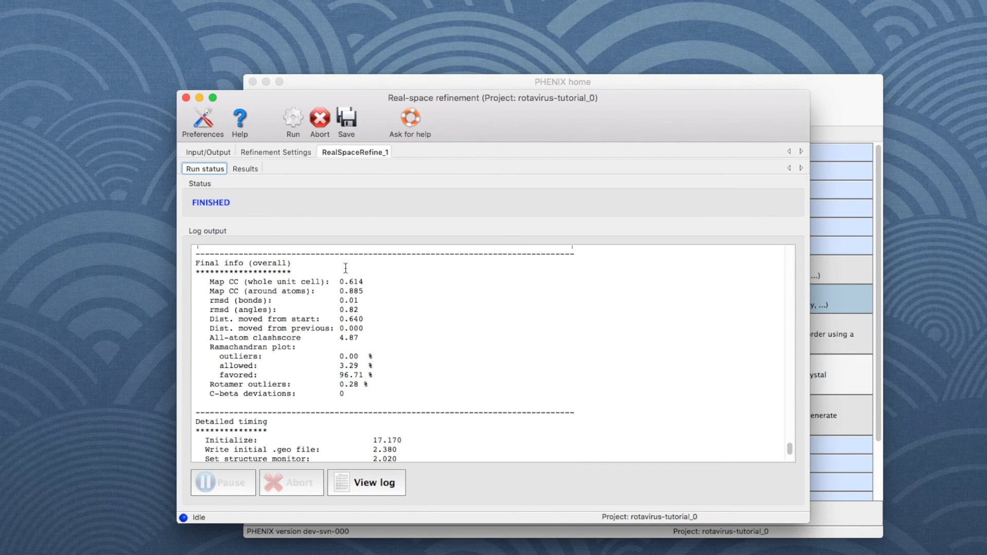
pyautogui.moveTo(290, 263); pyautogui.dragTo(186, 263)
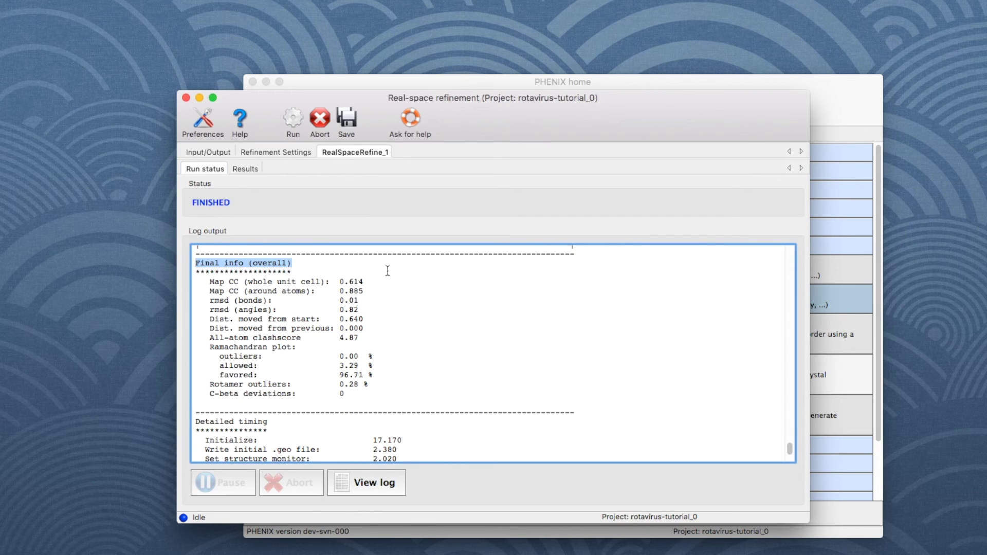
pyautogui.click(386, 291)
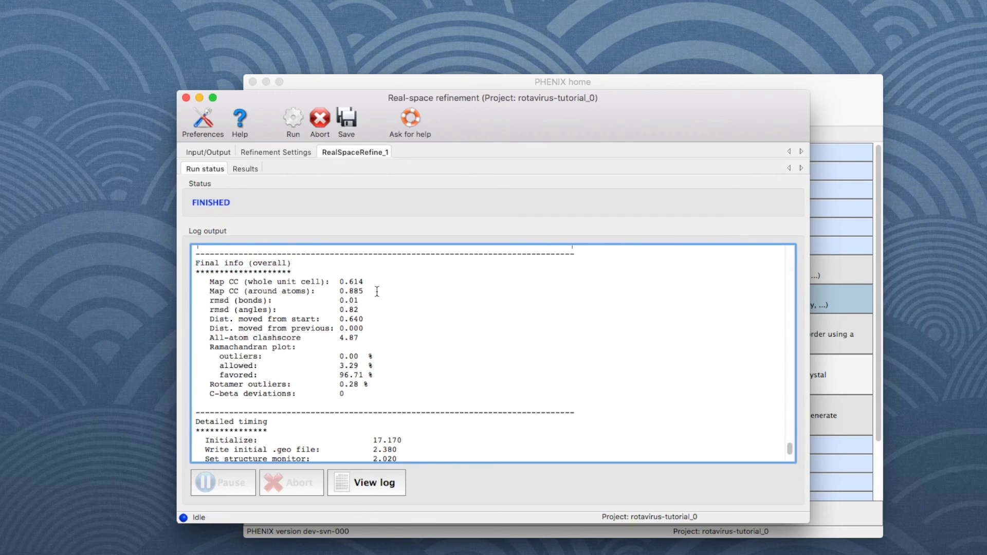
pyautogui.moveTo(379, 291); pyautogui.dragTo(169, 278)
pyautogui.click(394, 322)
pyautogui.moveTo(372, 311); pyautogui.dragTo(156, 295)
pyautogui.click(368, 319)
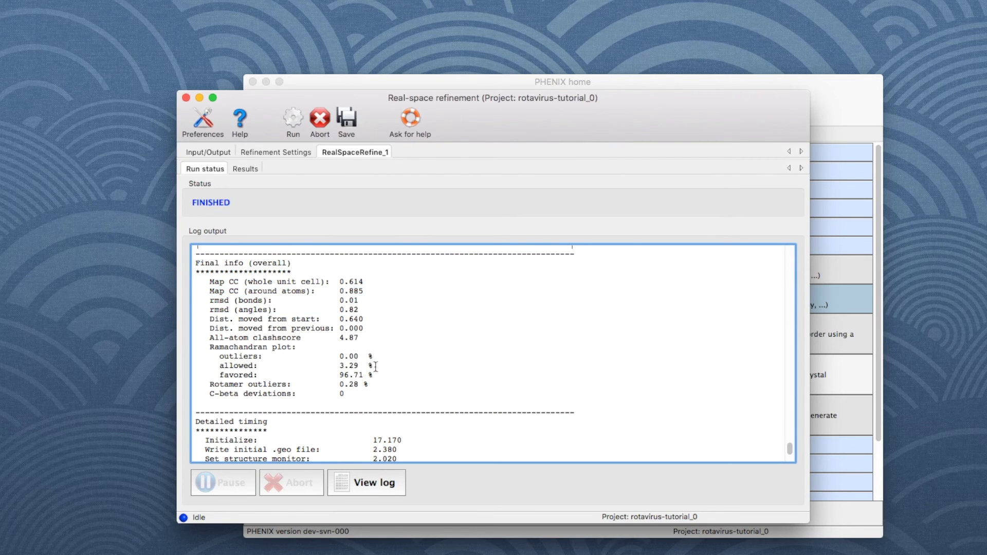